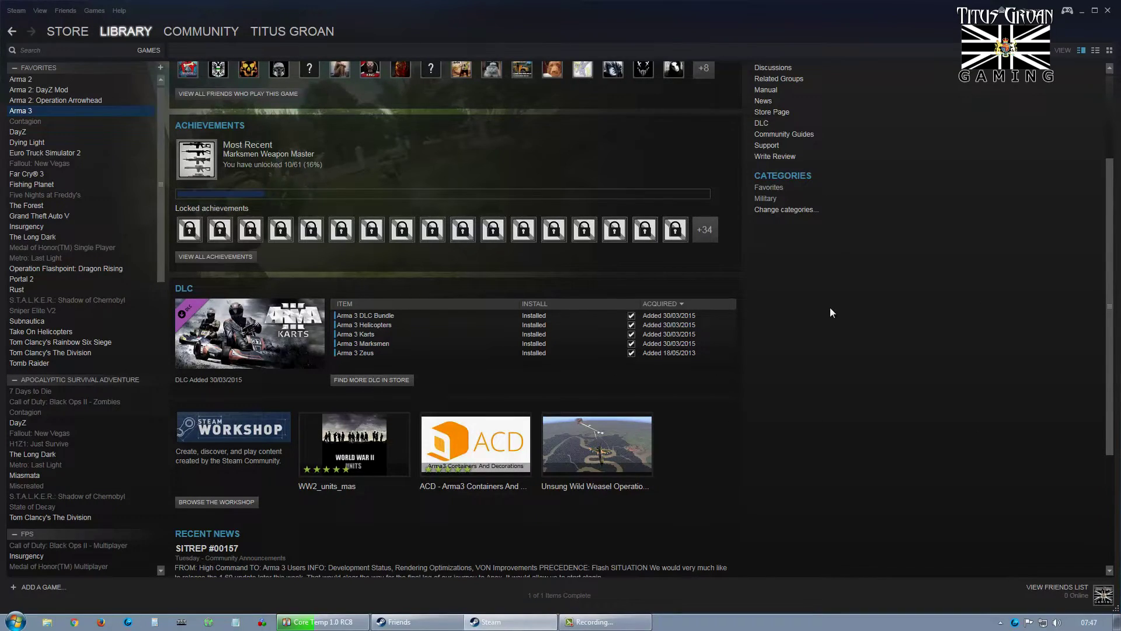
Search the Arma 3 Workshop for 'decimation' and subscribe to the Decimation mod
{"action": "left_click", "coordinate": [225, 501]}
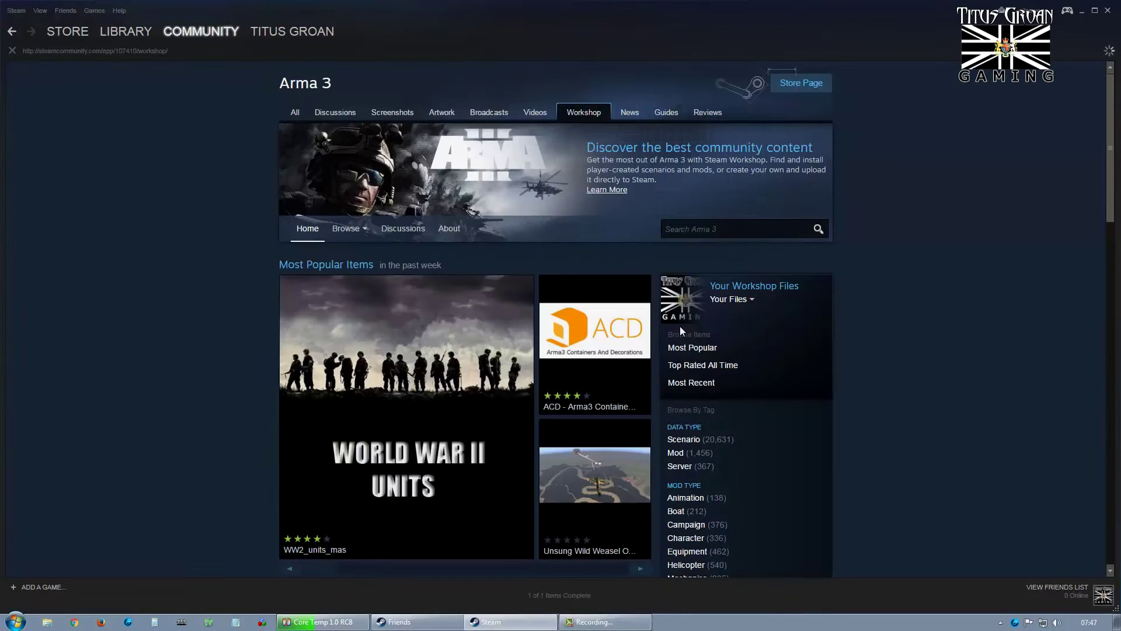
{"action": "left_click", "coordinate": [719, 232]}
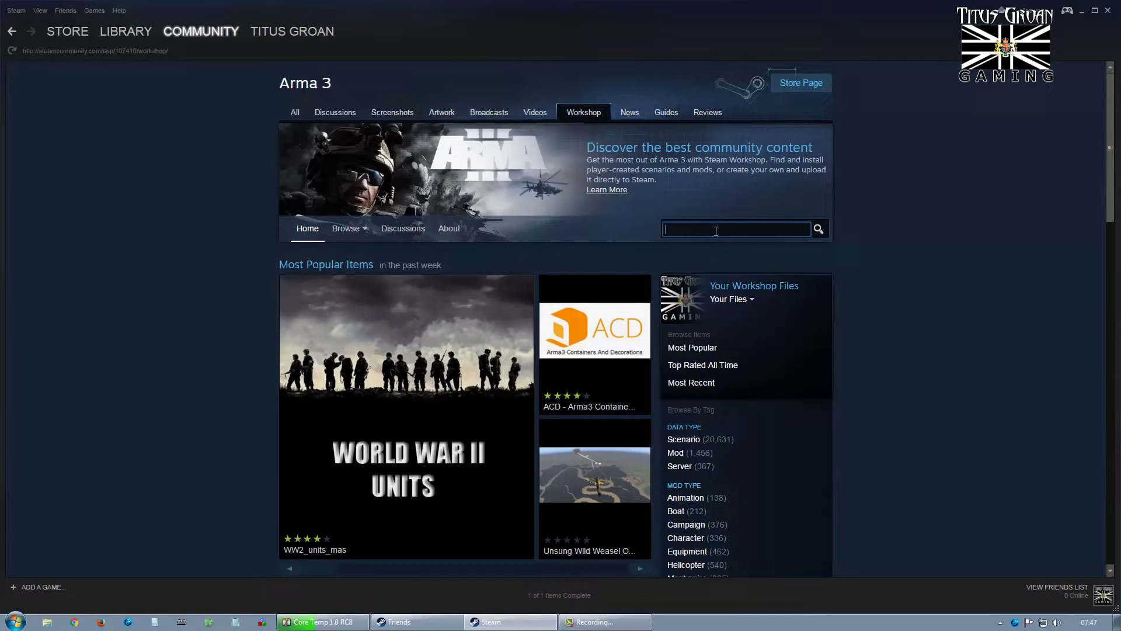
{"action": "type", "text": "deci"}
{"action": "type", "text": "mation"}
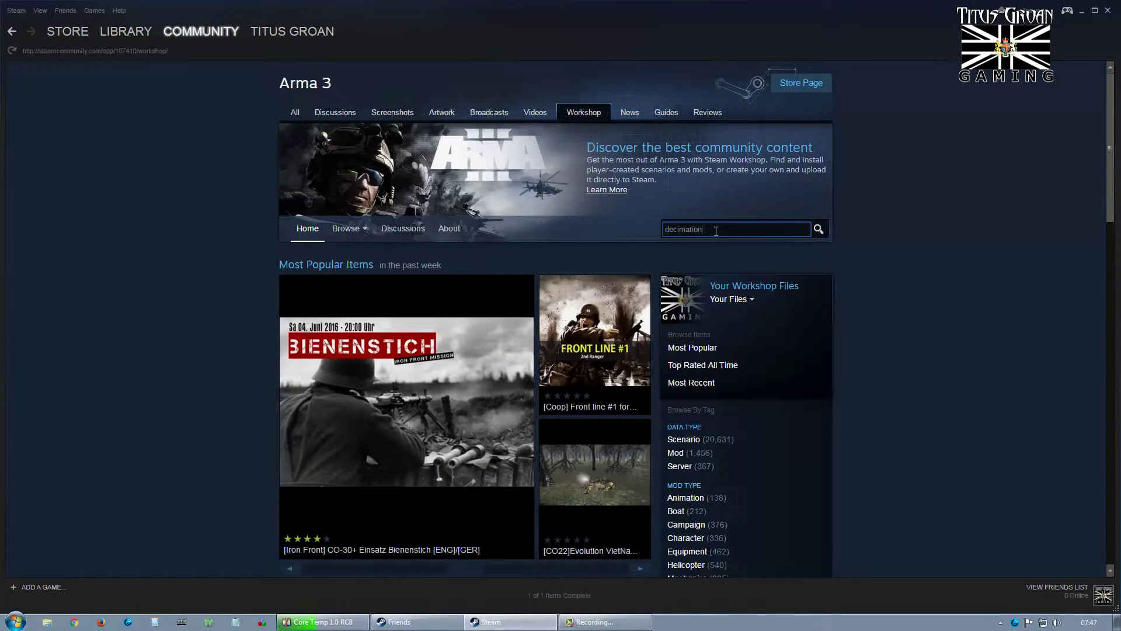
{"action": "key", "text": "Return"}
{"action": "mouse_move", "coordinate": [327, 374]}
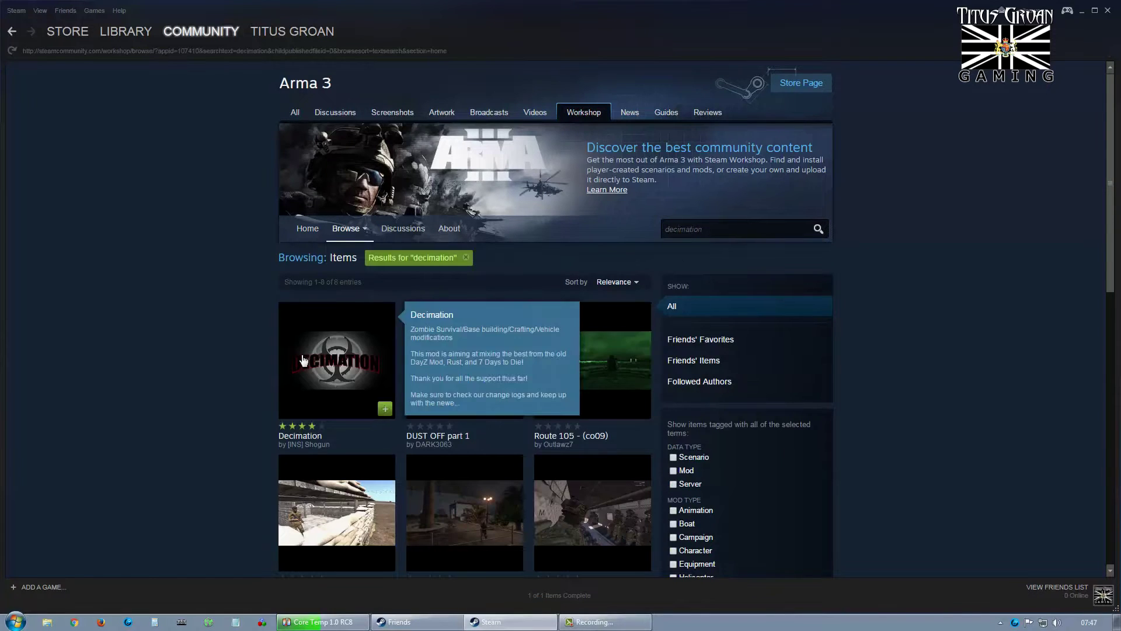
{"action": "left_click", "coordinate": [386, 410]}
Resubscribe to Decimation and continue past the Additional Required Items prompt listing Esseker
{"action": "mouse_move", "coordinate": [351, 369]}
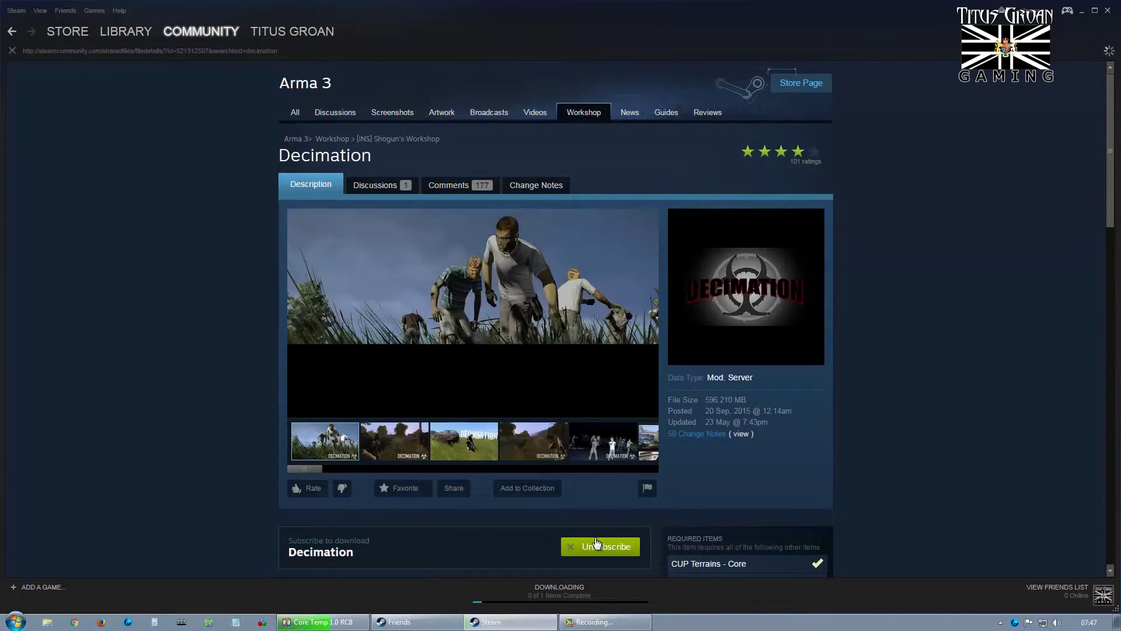
{"action": "scroll", "coordinate": [575, 483], "scroll_direction": "down", "scroll_amount": 2}
{"action": "left_click", "coordinate": [596, 431]}
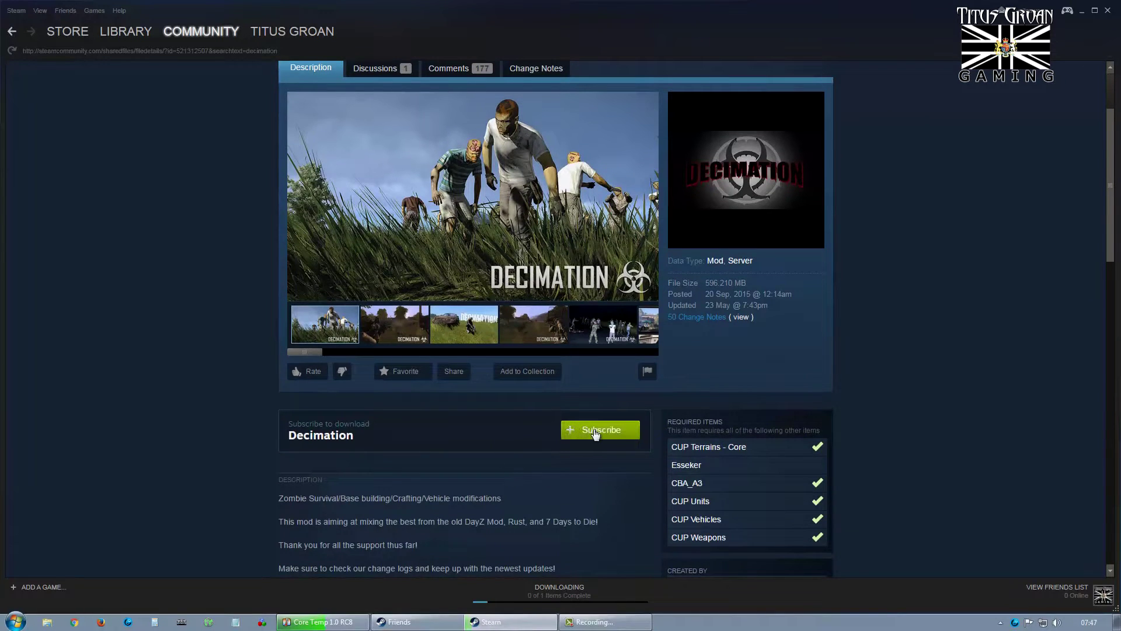
{"action": "left_click", "coordinate": [596, 431]}
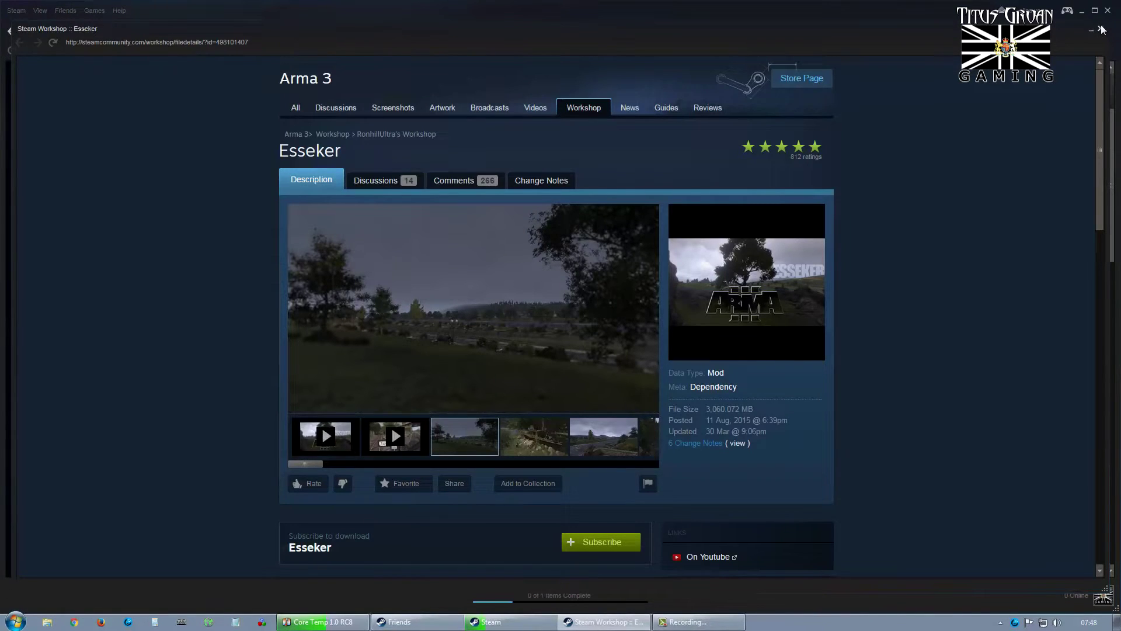
{"action": "left_click", "coordinate": [1100, 29]}
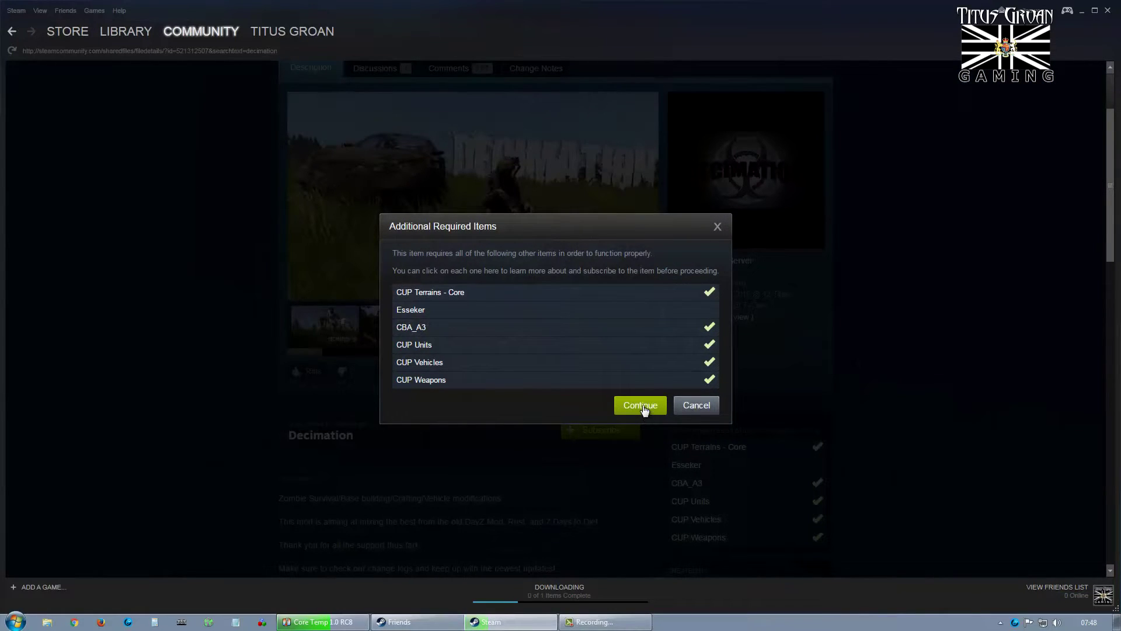
{"action": "left_click", "coordinate": [643, 406]}
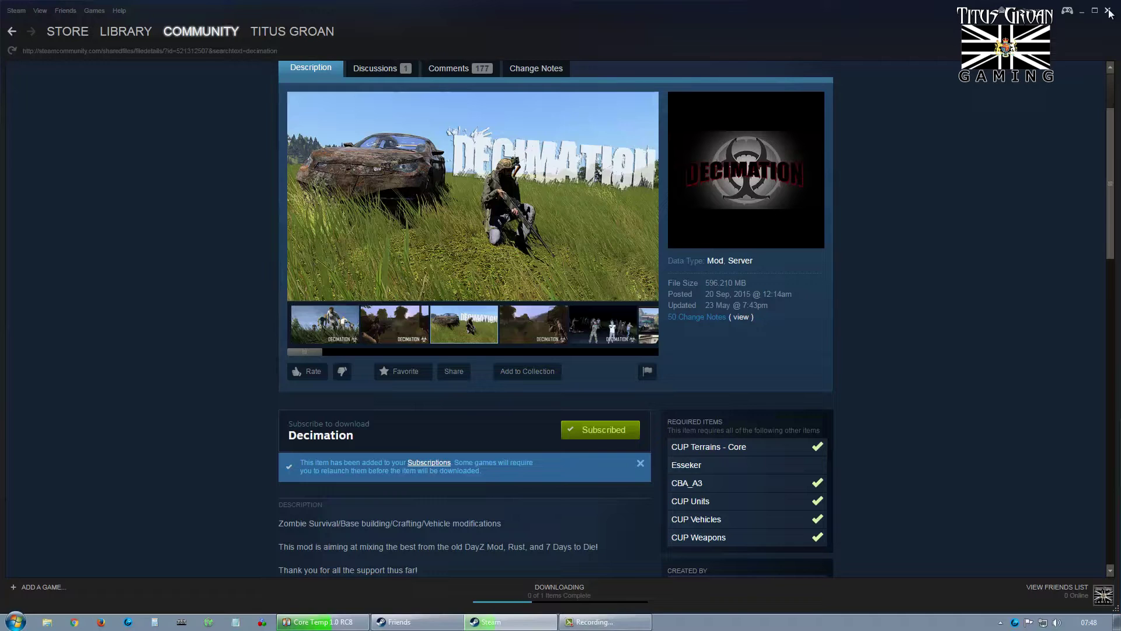
Close Steam and launch Arma 3 from the tray Steam icon's menu, reaching the launcher's mods
{"action": "left_click", "coordinate": [1108, 11]}
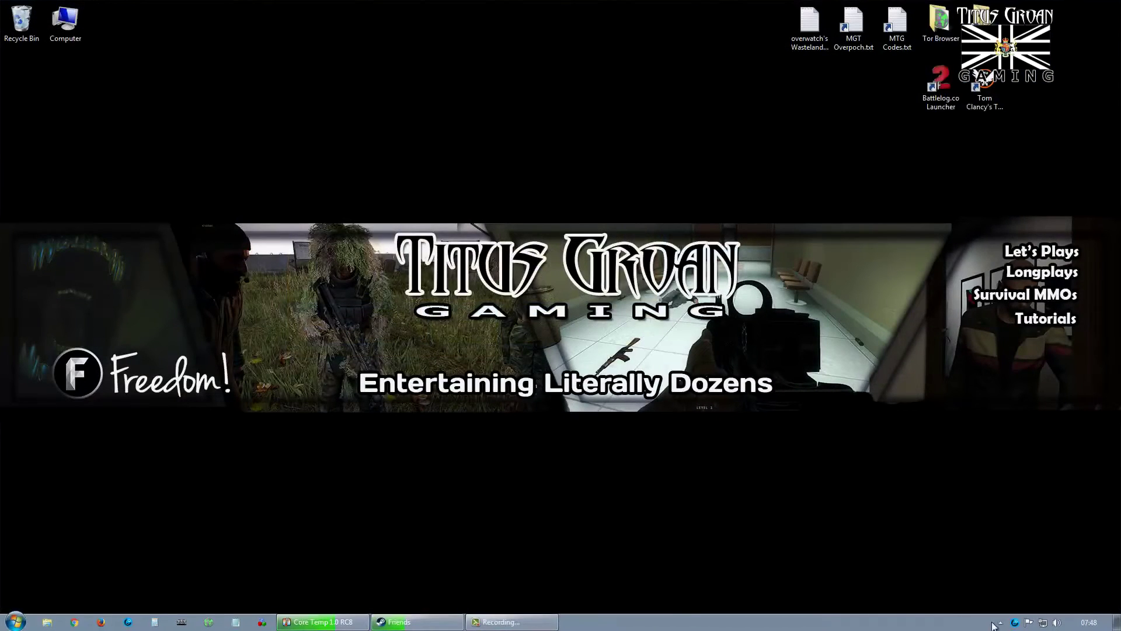
{"action": "left_click", "coordinate": [1000, 622]}
{"action": "right_click", "coordinate": [1018, 556]}
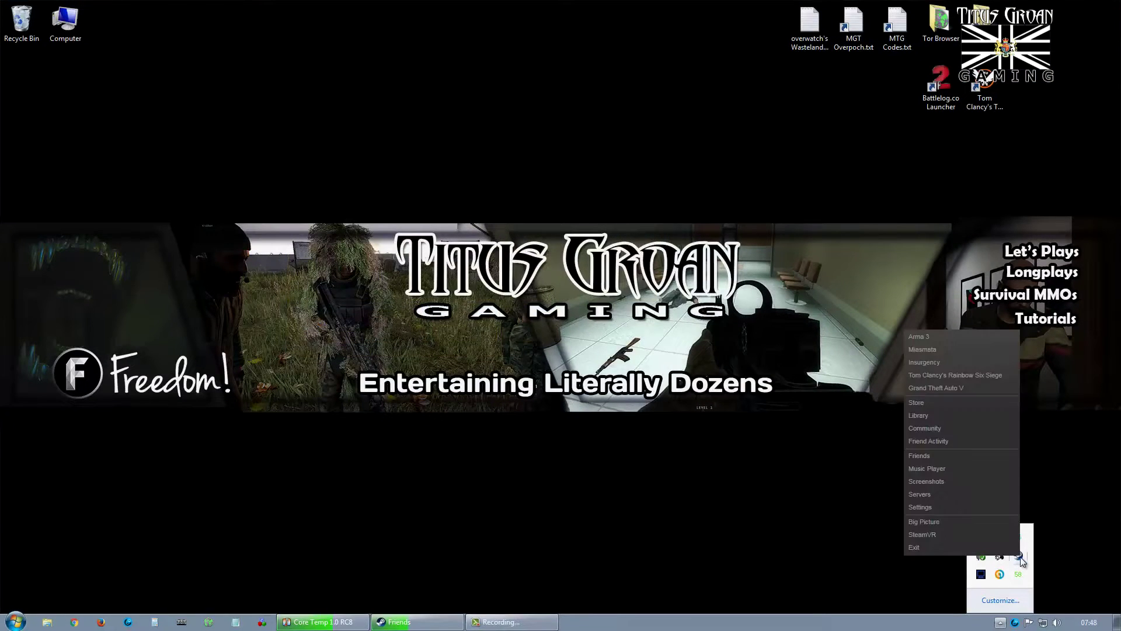
{"action": "left_click", "coordinate": [952, 335]}
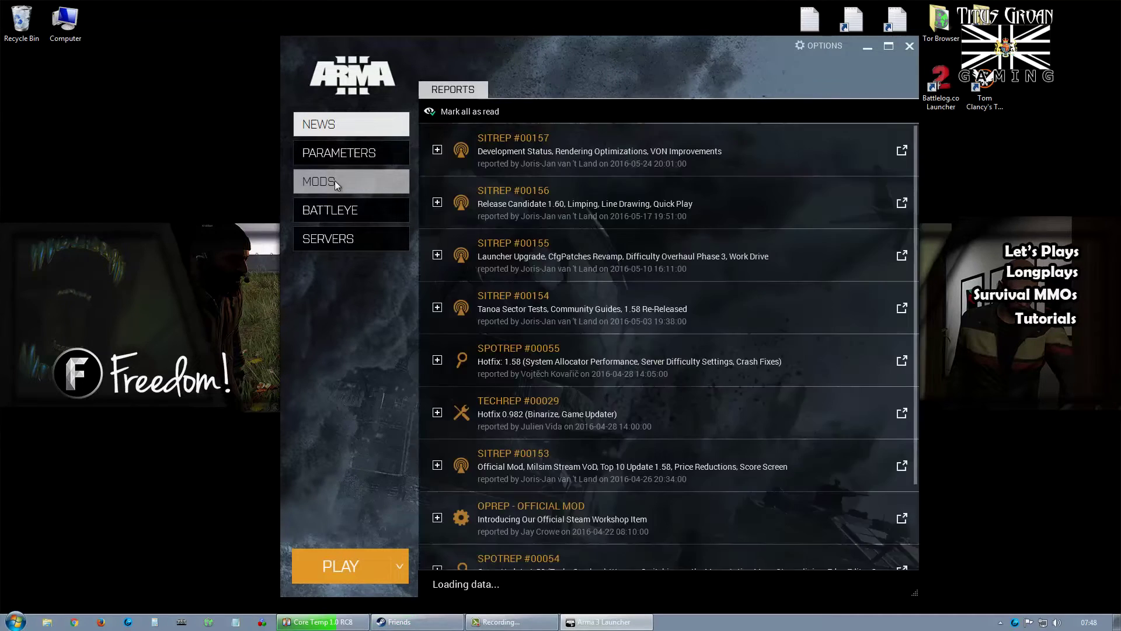
{"action": "left_click", "coordinate": [335, 180]}
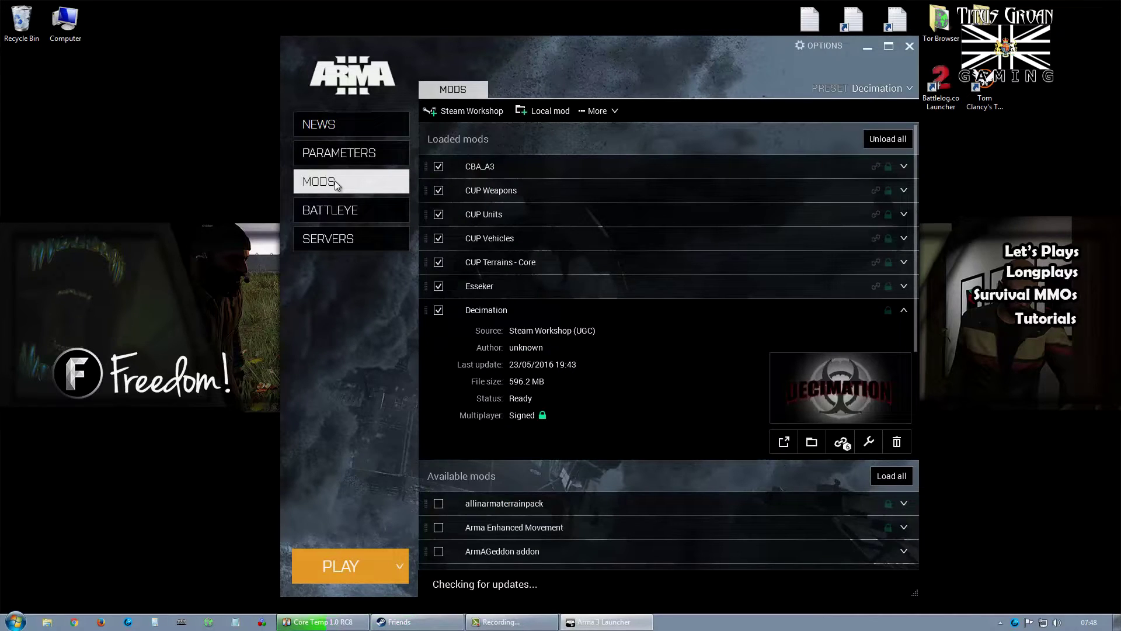
Expand the Decimation entry to reveal its Dependencies Missing status
{"action": "left_click", "coordinate": [438, 287]}
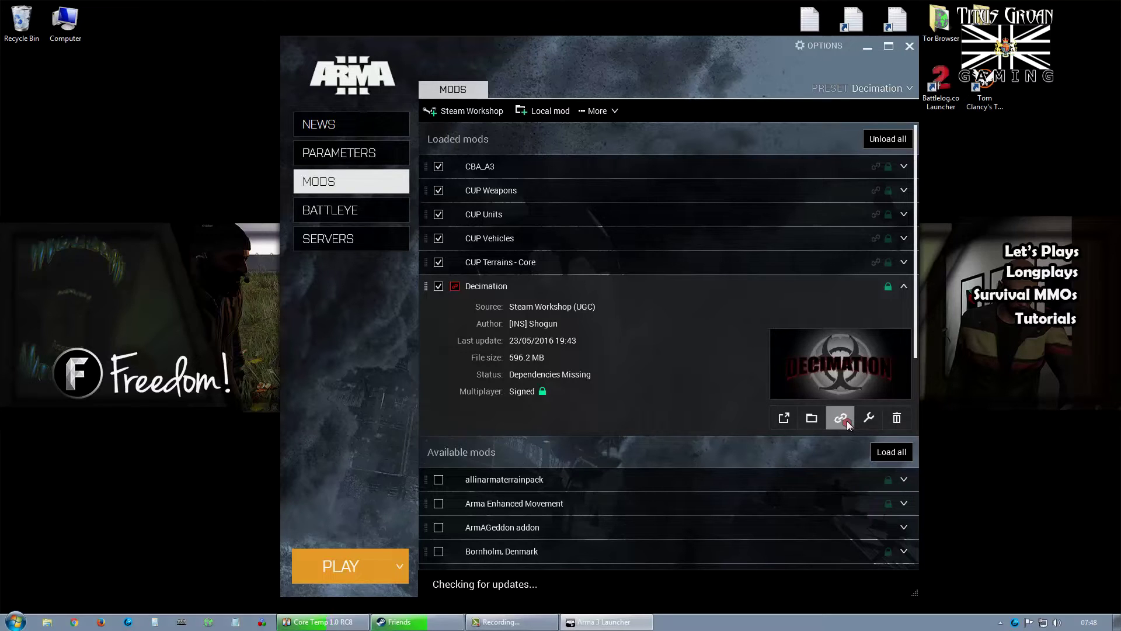
Fix Decimation's missing Esseker dependency from its dependency list so Decimation reads Ready
{"action": "left_click", "coordinate": [846, 421]}
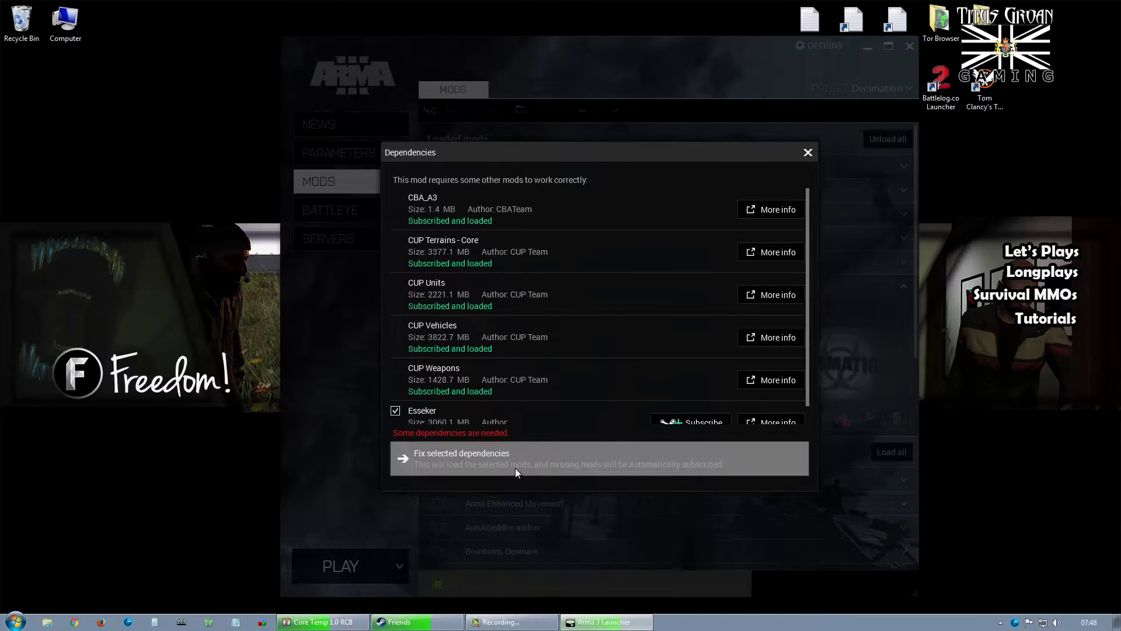
{"action": "left_click", "coordinate": [806, 154]}
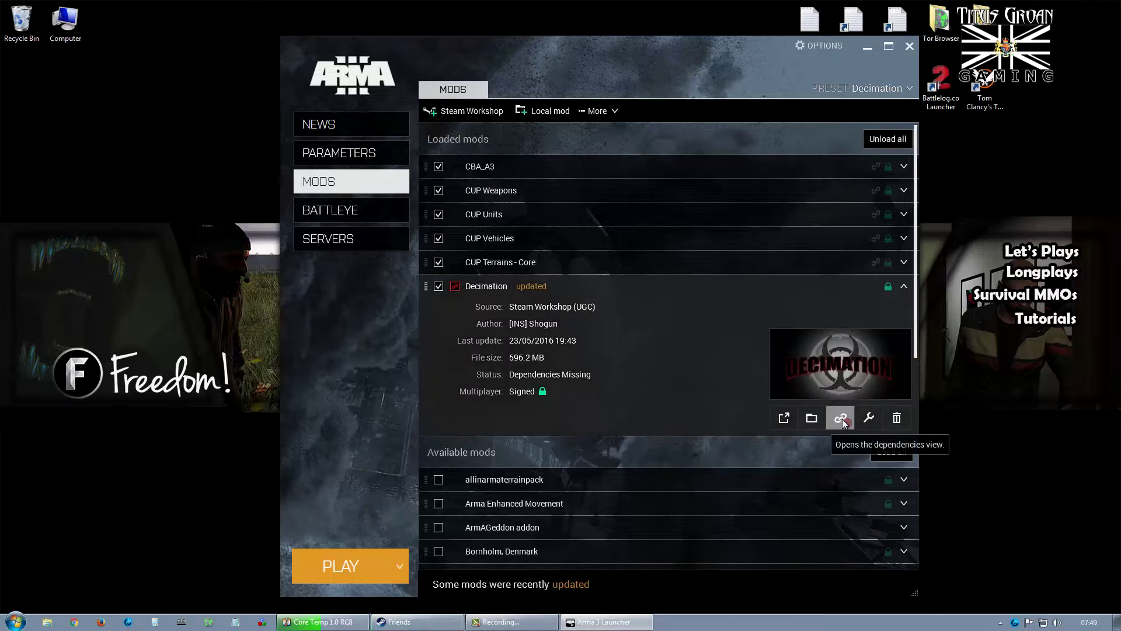
{"action": "left_click", "coordinate": [905, 286]}
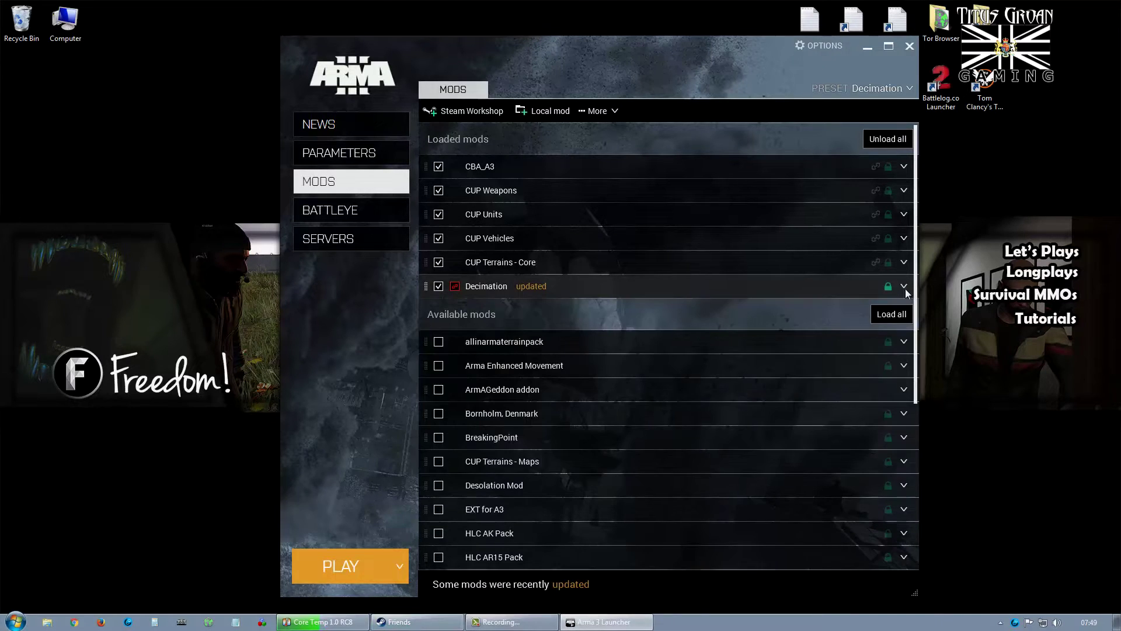
{"action": "left_click", "coordinate": [906, 287]}
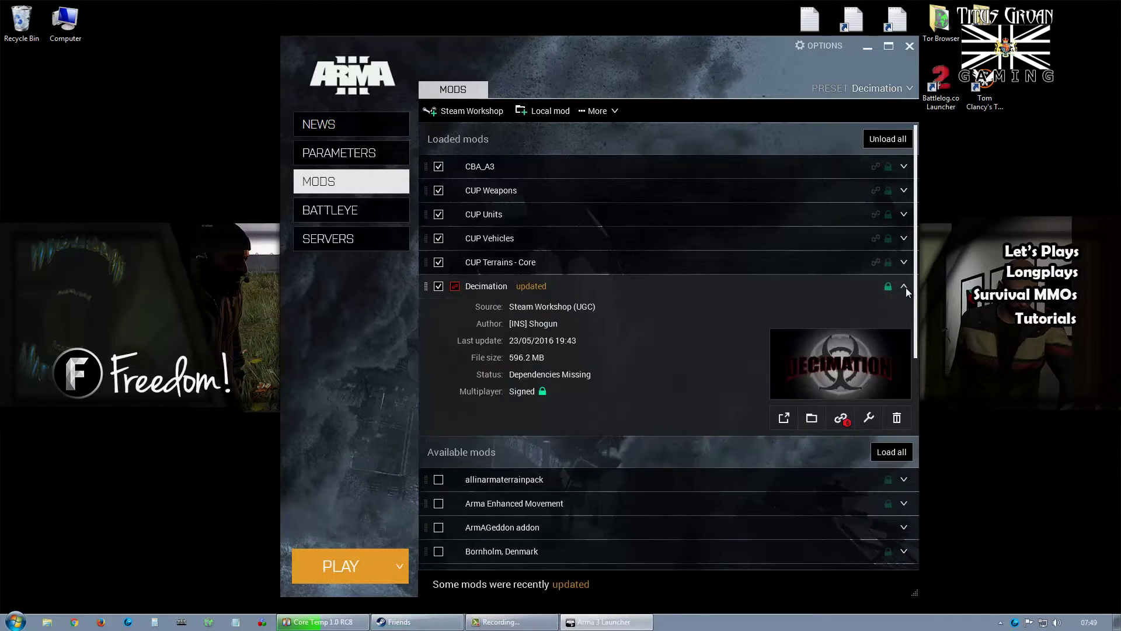
{"action": "left_click", "coordinate": [841, 418]}
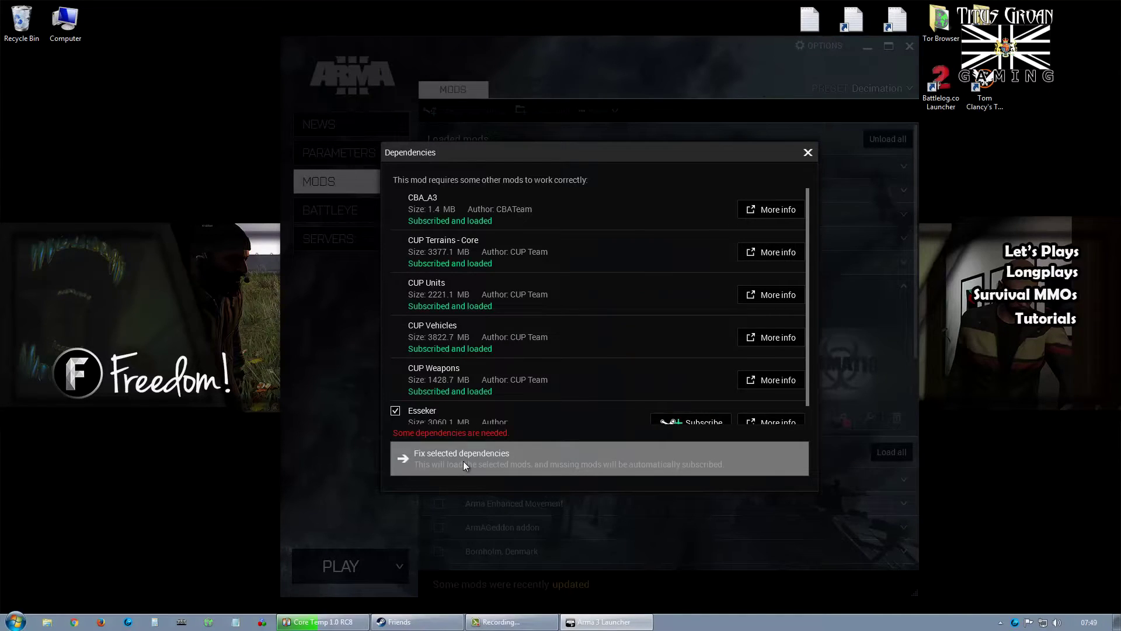
{"action": "scroll", "coordinate": [591, 385], "scroll_direction": "down", "scroll_amount": 1}
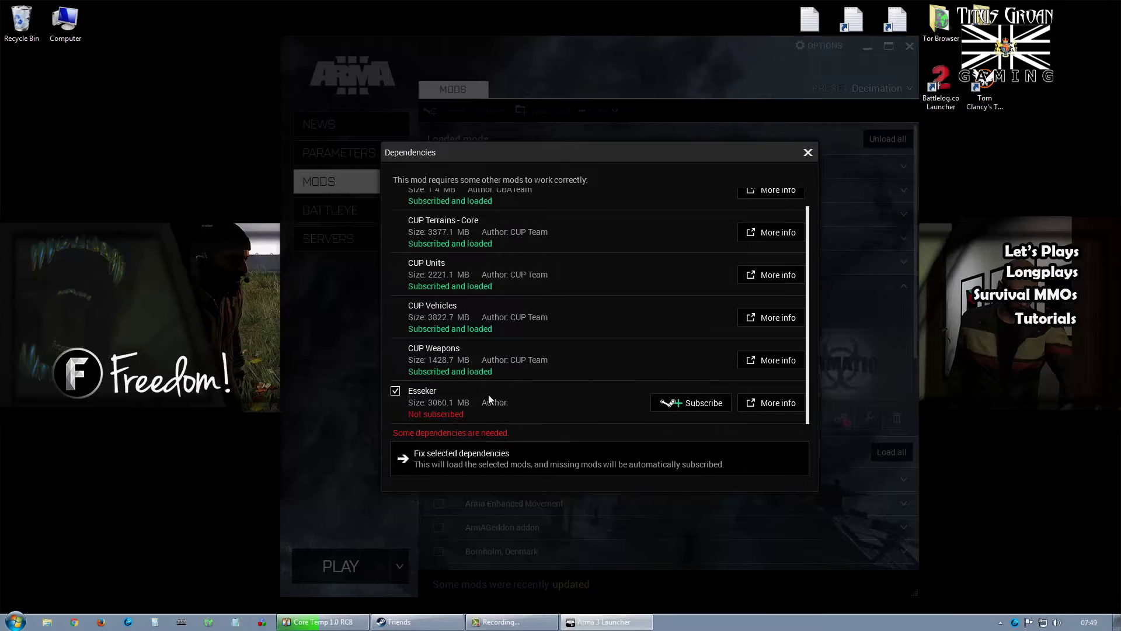
{"action": "scroll", "coordinate": [615, 359], "scroll_direction": "up", "scroll_amount": 1}
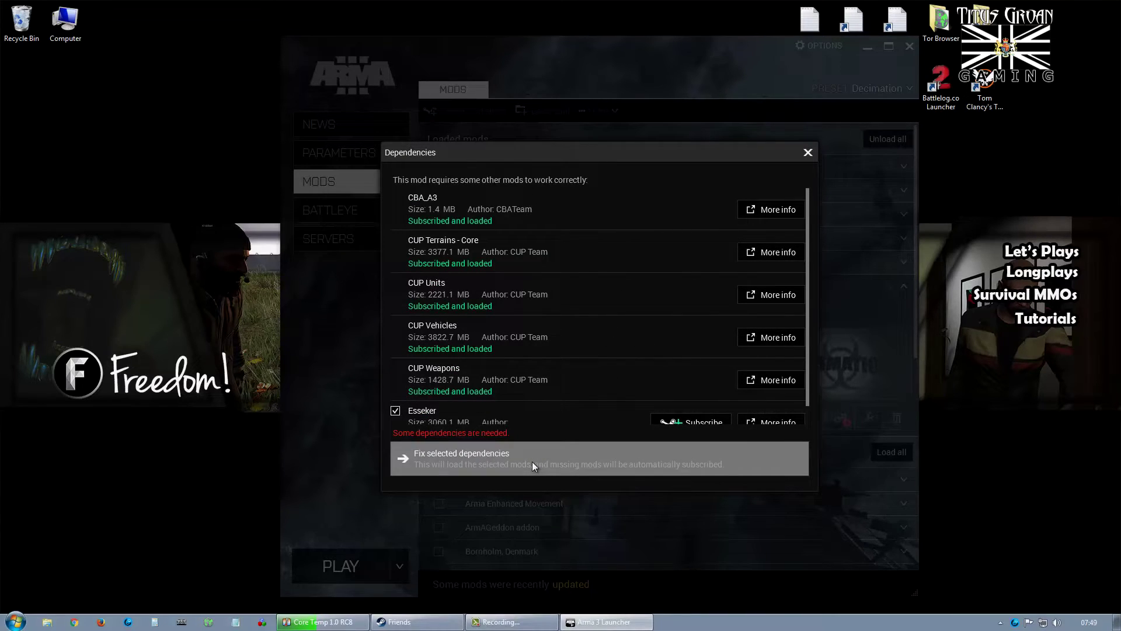
{"action": "left_click", "coordinate": [580, 463]}
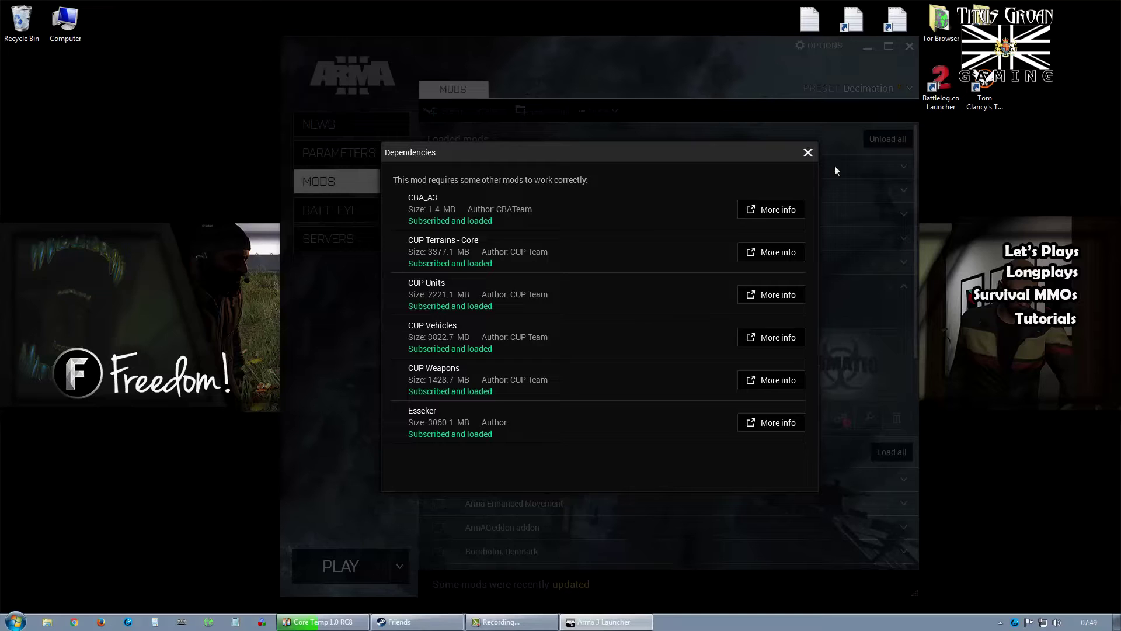
{"action": "left_click", "coordinate": [808, 153]}
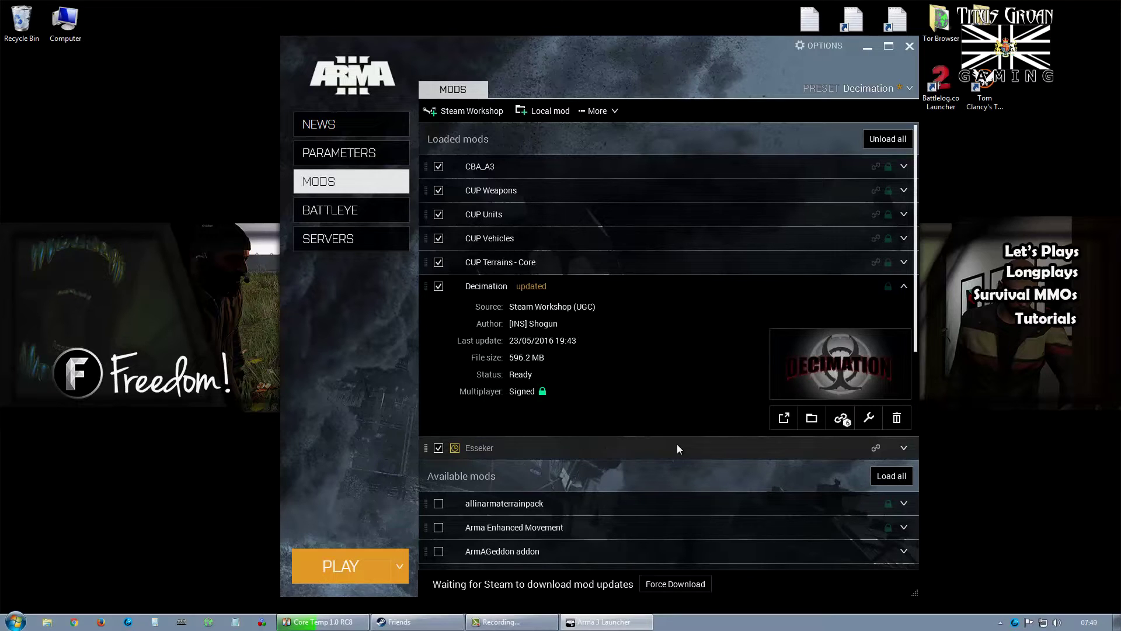
Read the Force Download help on Steam updates and dismiss it while Esseker finishes updating
{"action": "left_click", "coordinate": [677, 587]}
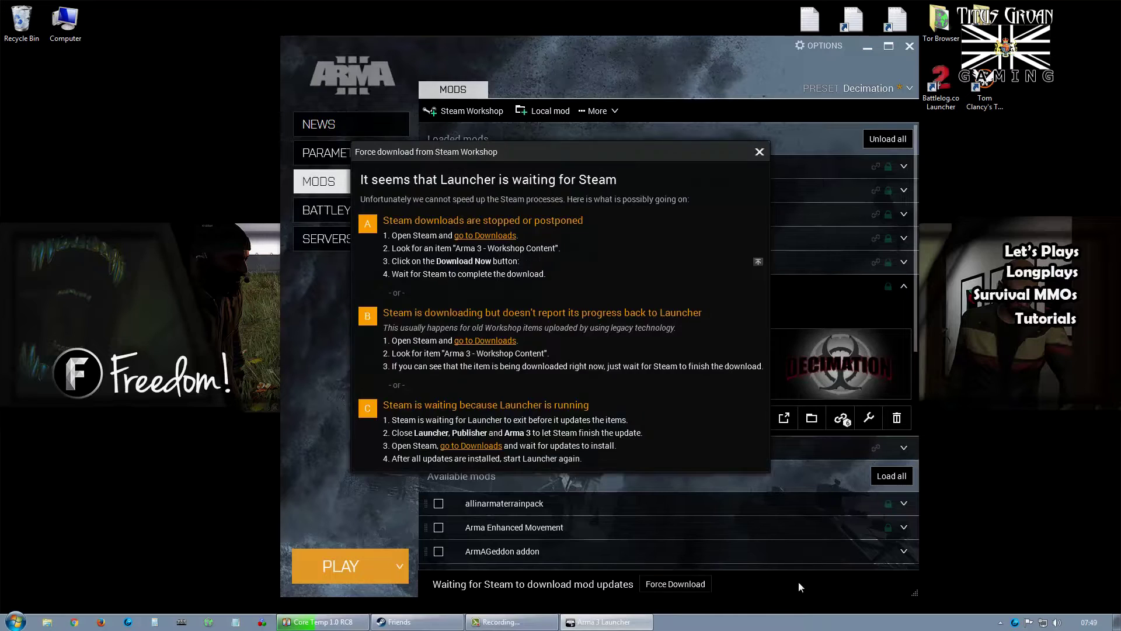
{"action": "left_click", "coordinate": [760, 153]}
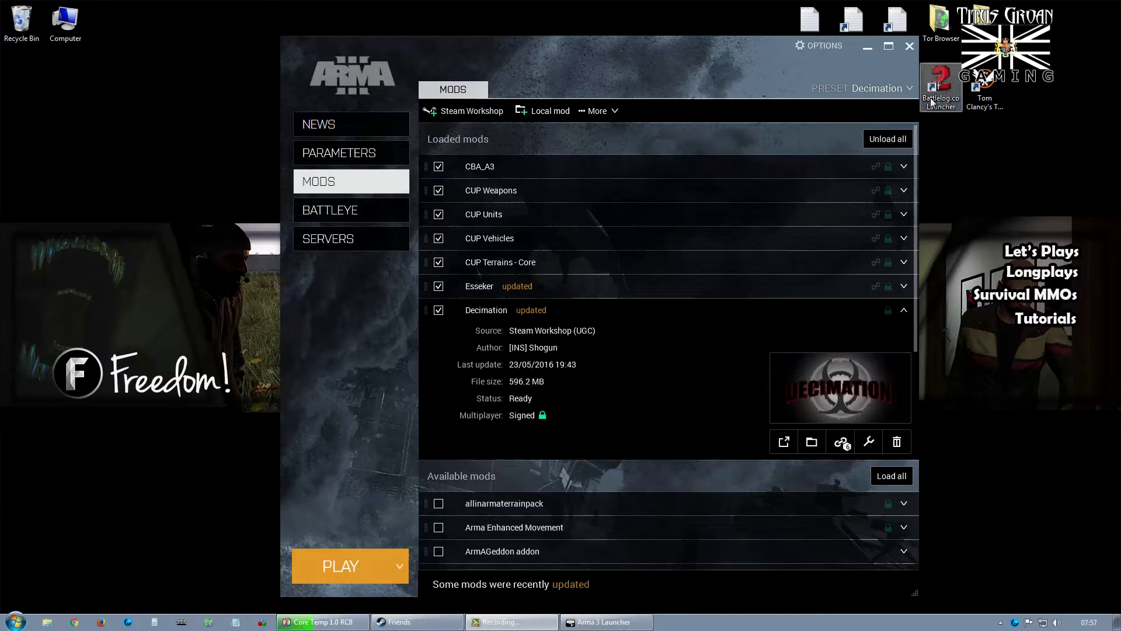
Save the loaded mods as preset 'Decimation', overwriting the existing preset of that name
{"action": "left_click", "coordinate": [908, 90]}
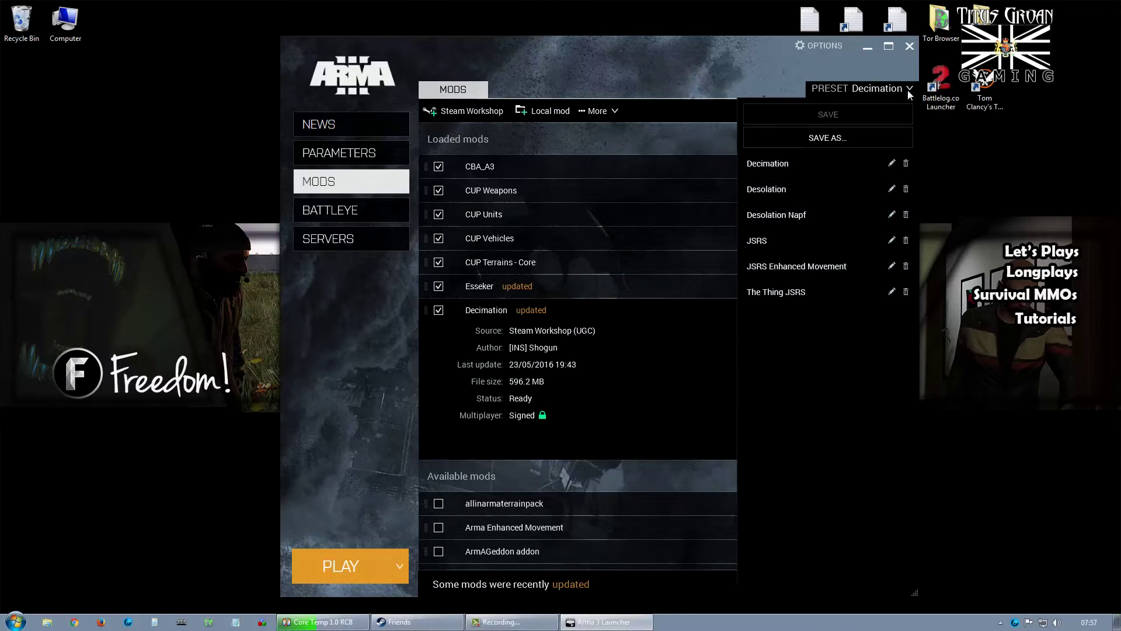
{"action": "left_click", "coordinate": [831, 140]}
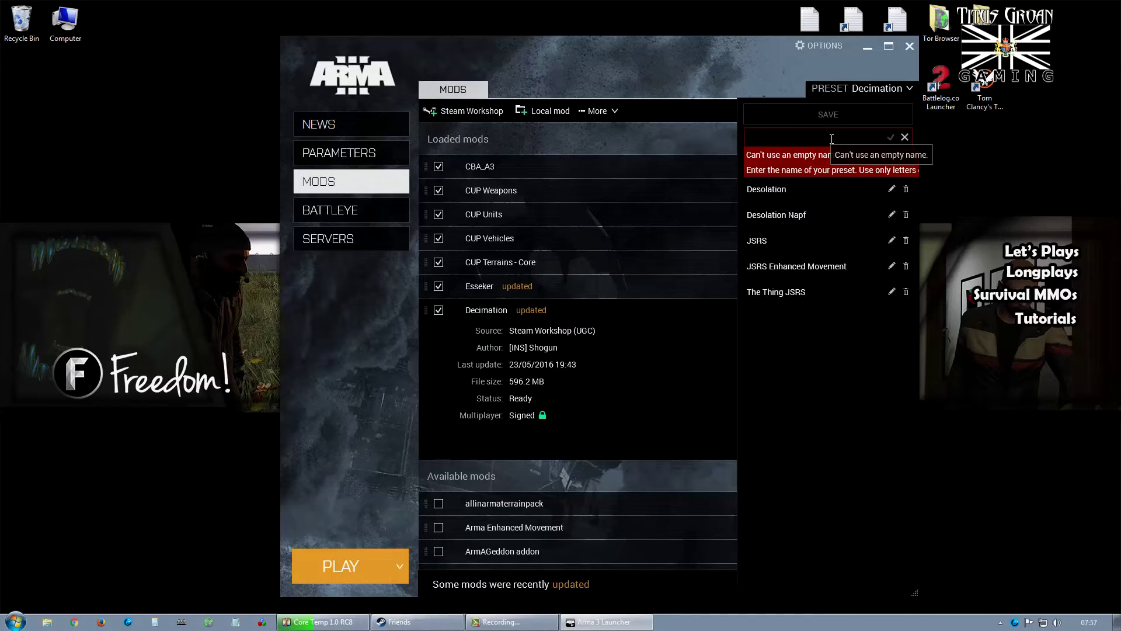
{"action": "type", "text": "Dec"}
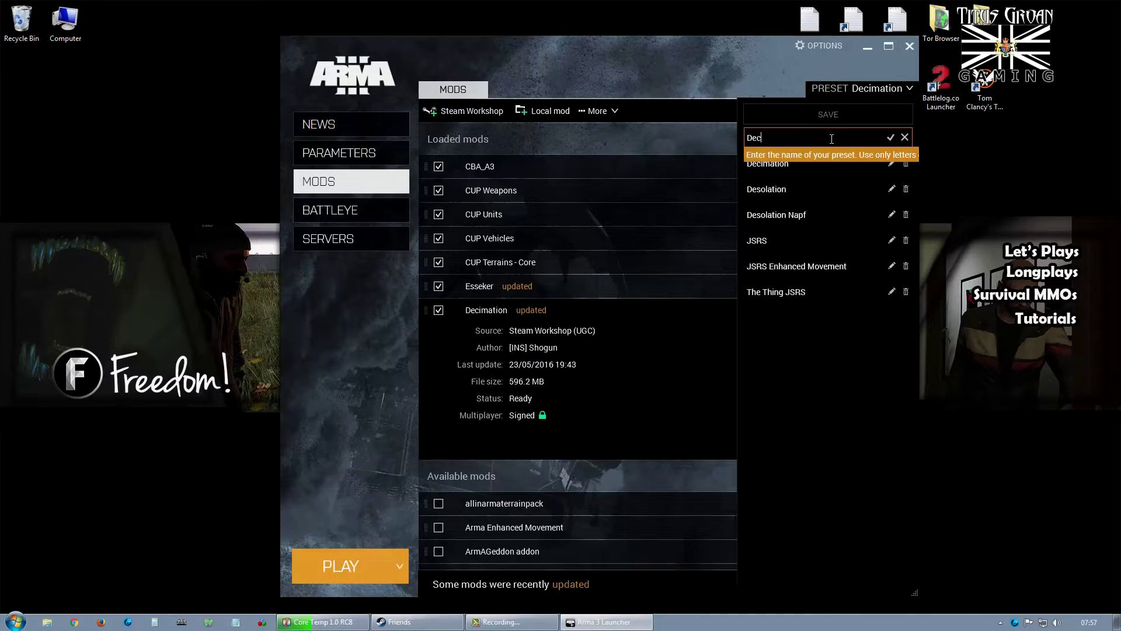
{"action": "type", "text": "imation"}
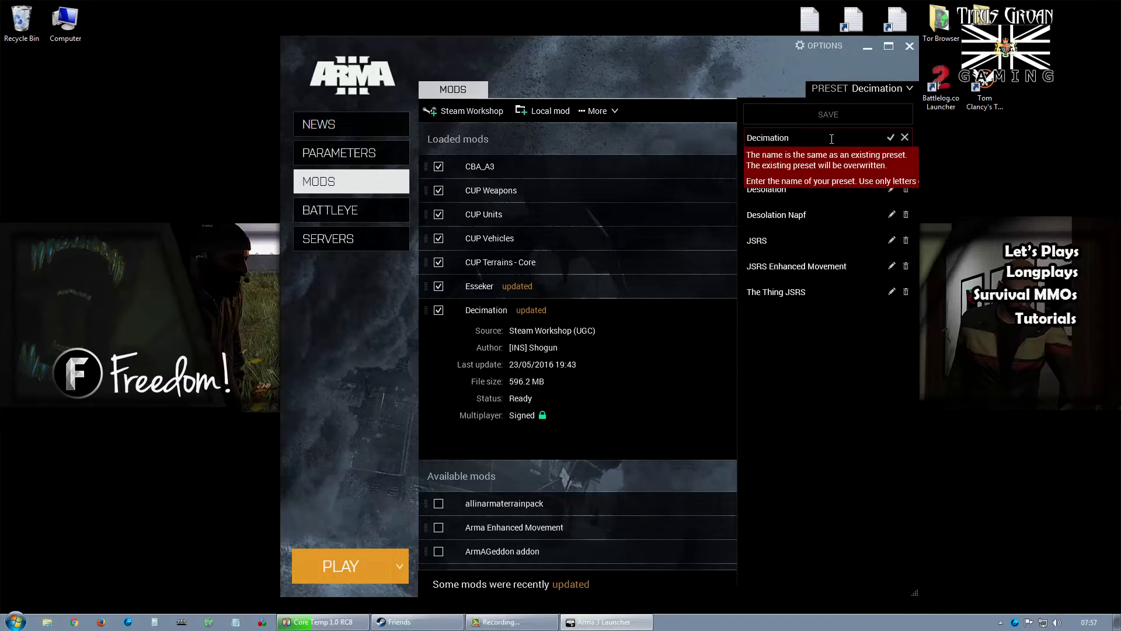
{"action": "left_click", "coordinate": [890, 138]}
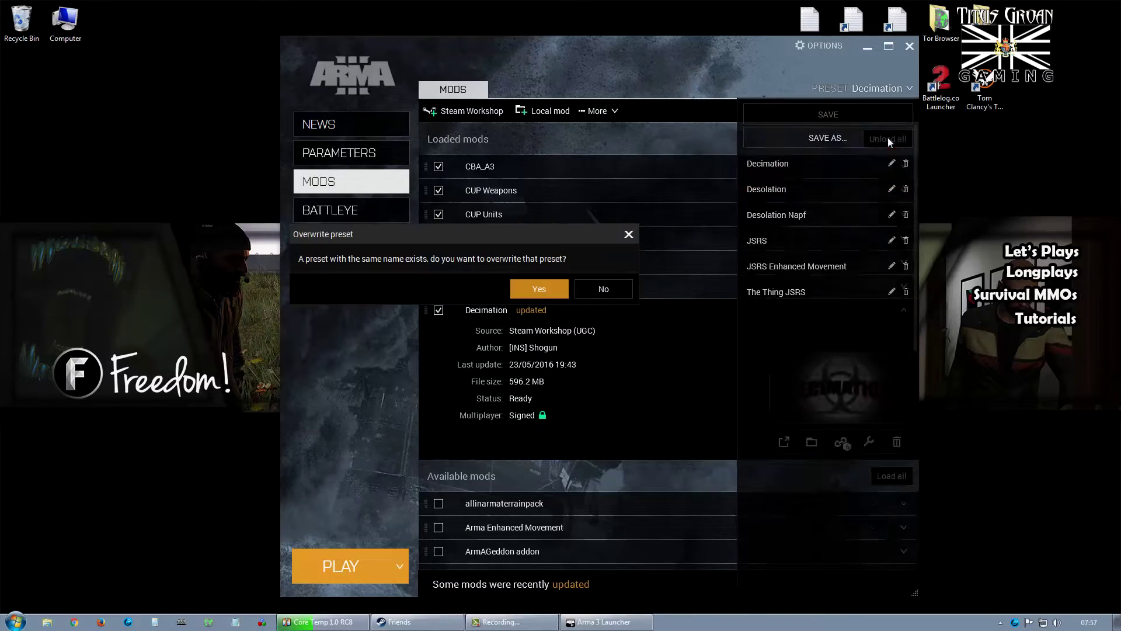
{"action": "left_click", "coordinate": [545, 289]}
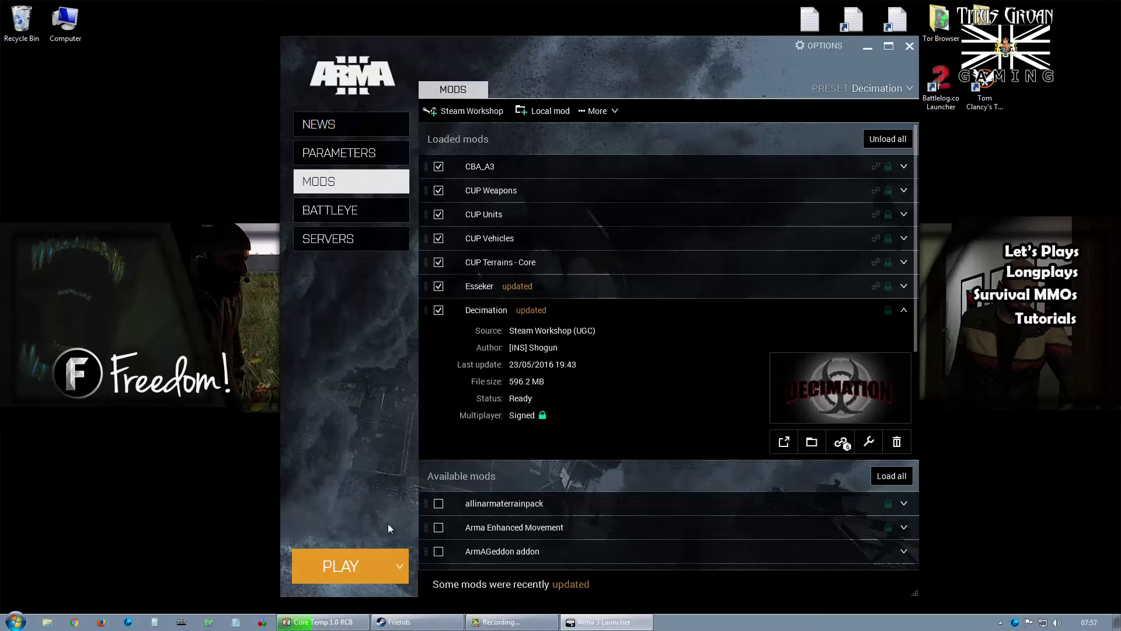
Launch Arma 3 with the Decimation preset from the menu beside PLAY
{"action": "left_click", "coordinate": [402, 564]}
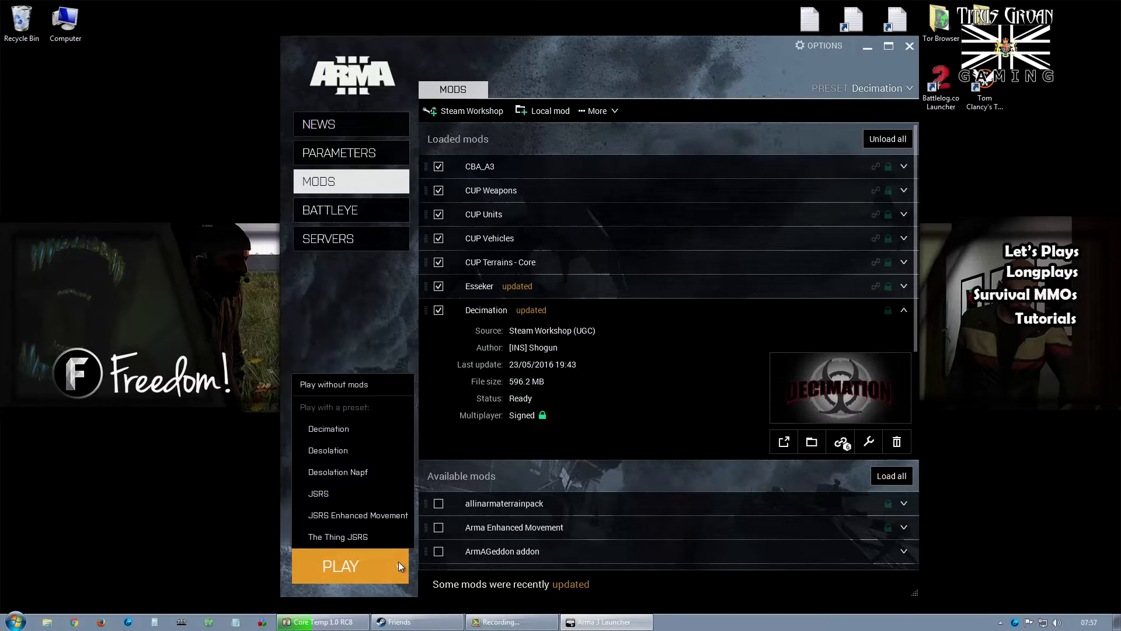
{"action": "left_click", "coordinate": [324, 430]}
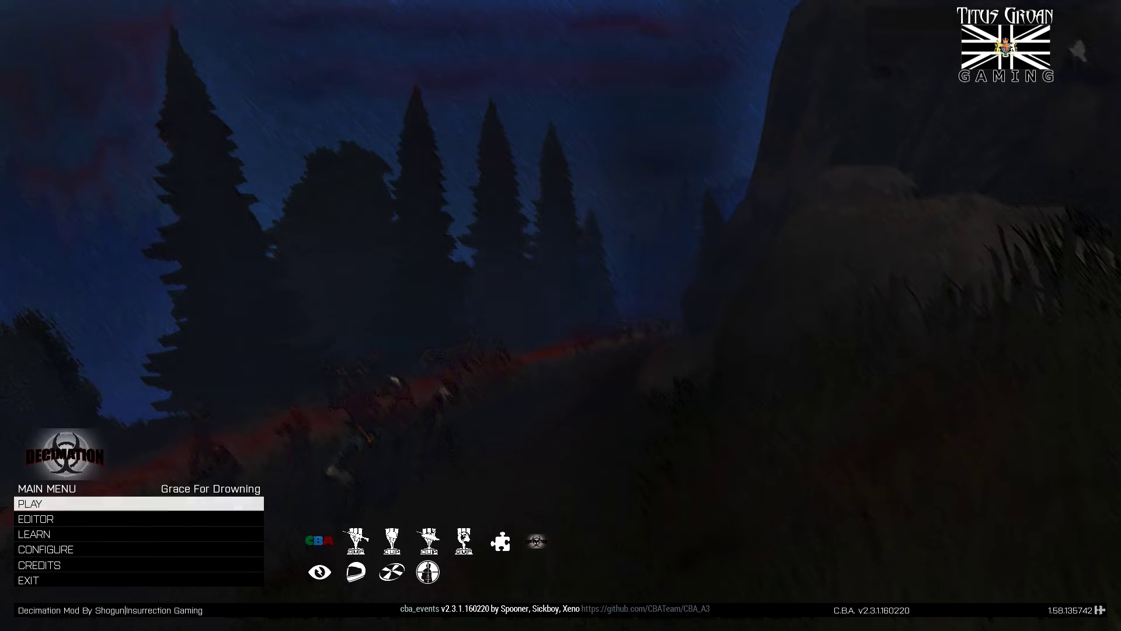
Open the Internet multiplayer server list filtered to host 'decimation', dismissing the map error
{"action": "left_click", "coordinate": [99, 506]}
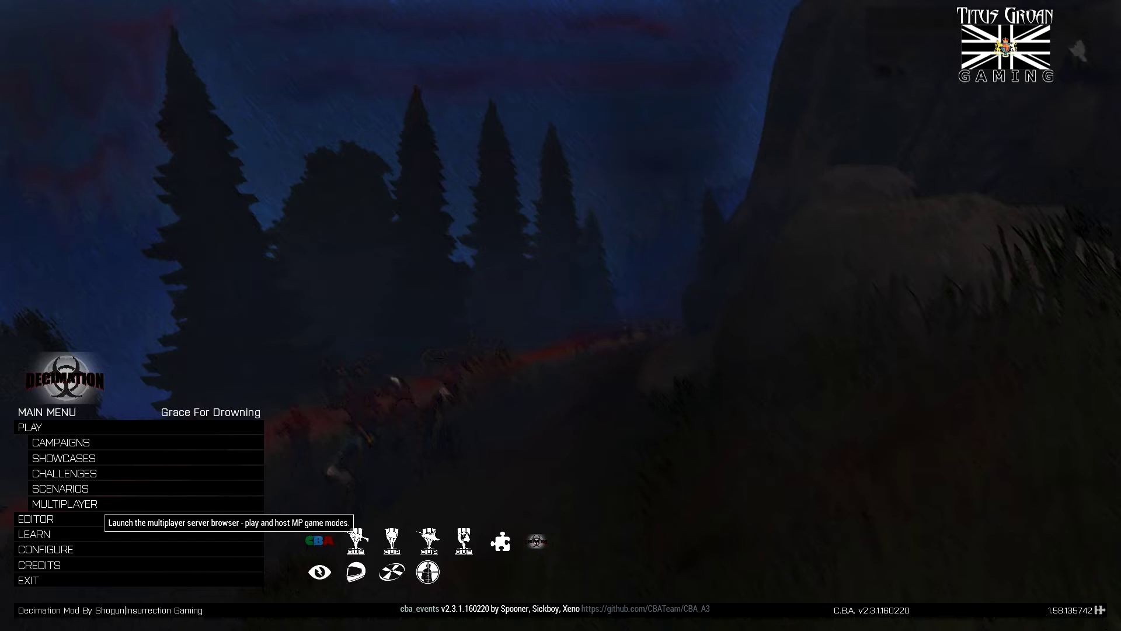
{"action": "left_click", "coordinate": [100, 506]}
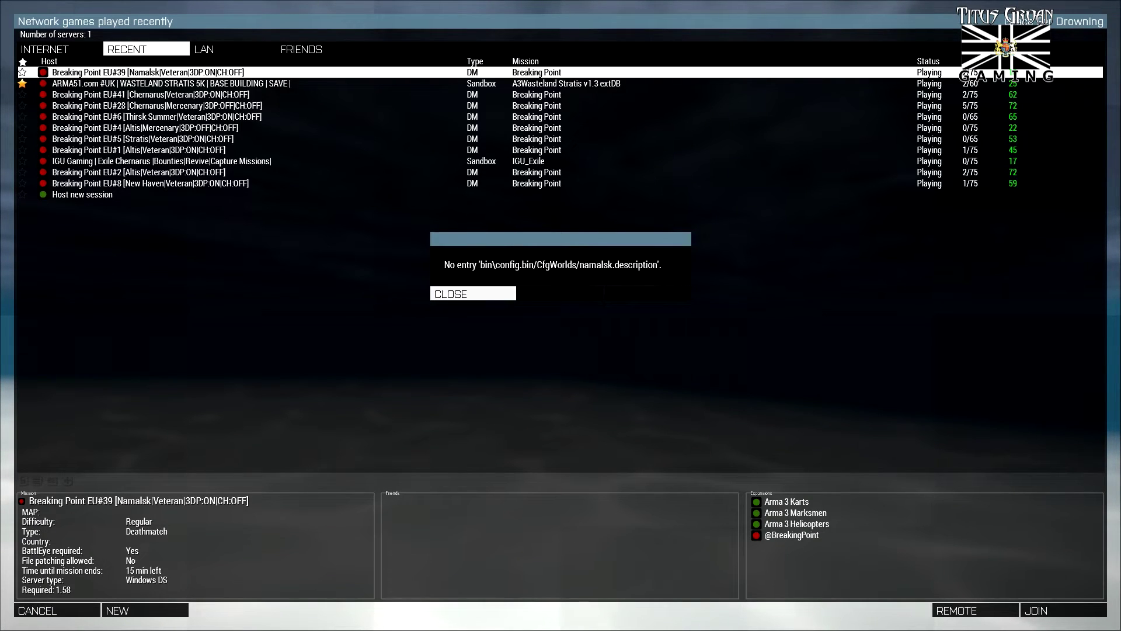
{"action": "key", "text": "Return"}
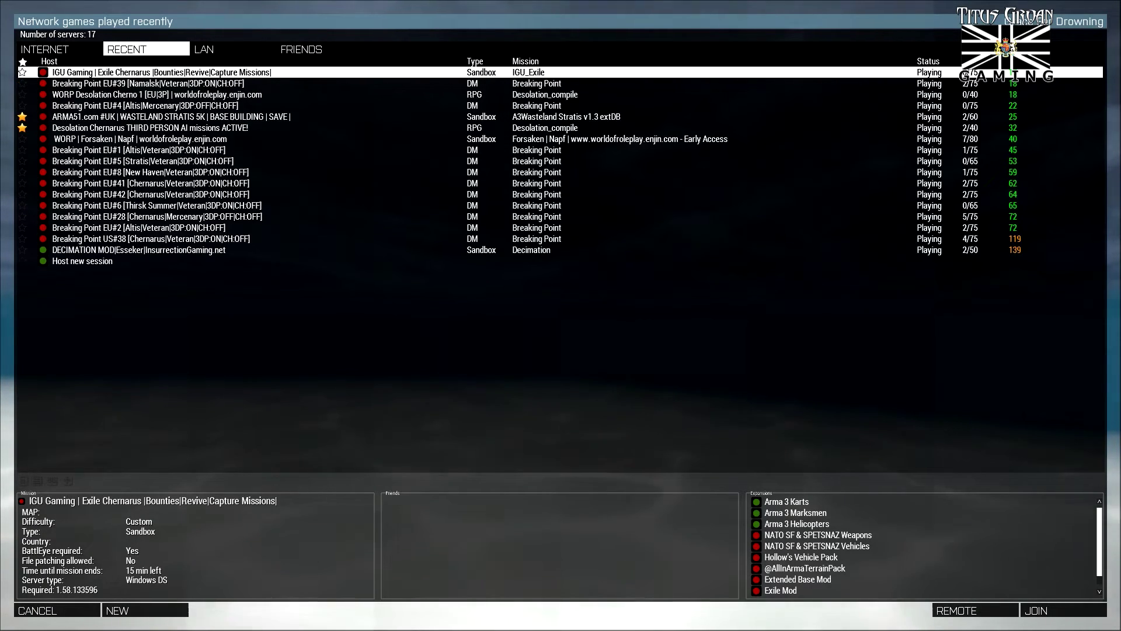
{"action": "left_click", "coordinate": [44, 49]}
{"action": "left_click", "coordinate": [164, 478]}
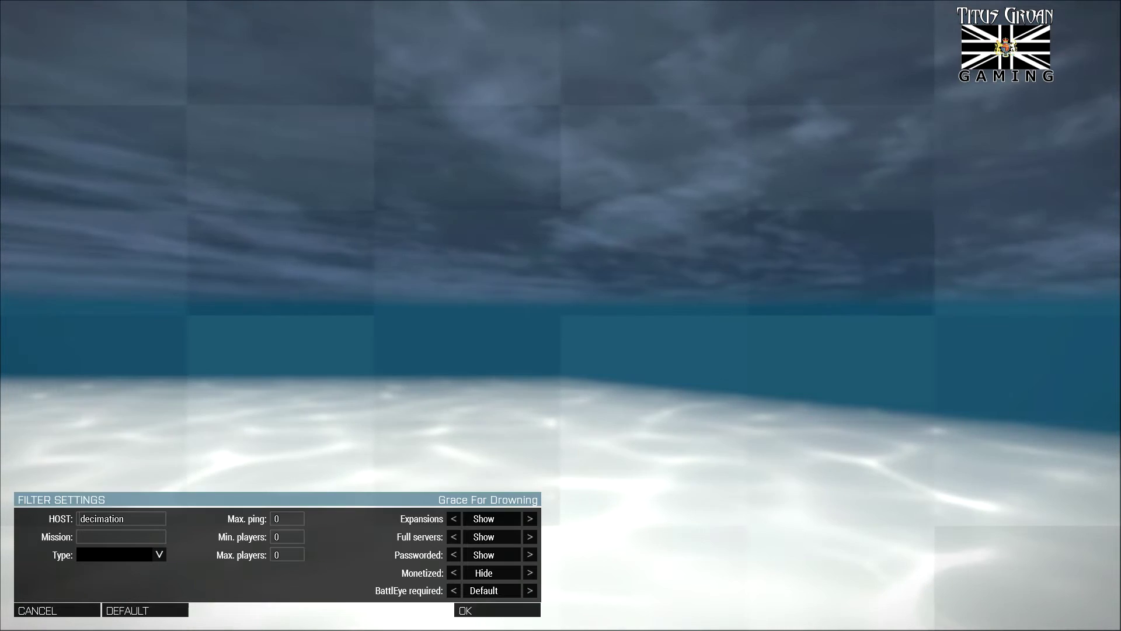
{"action": "key", "text": "Return"}
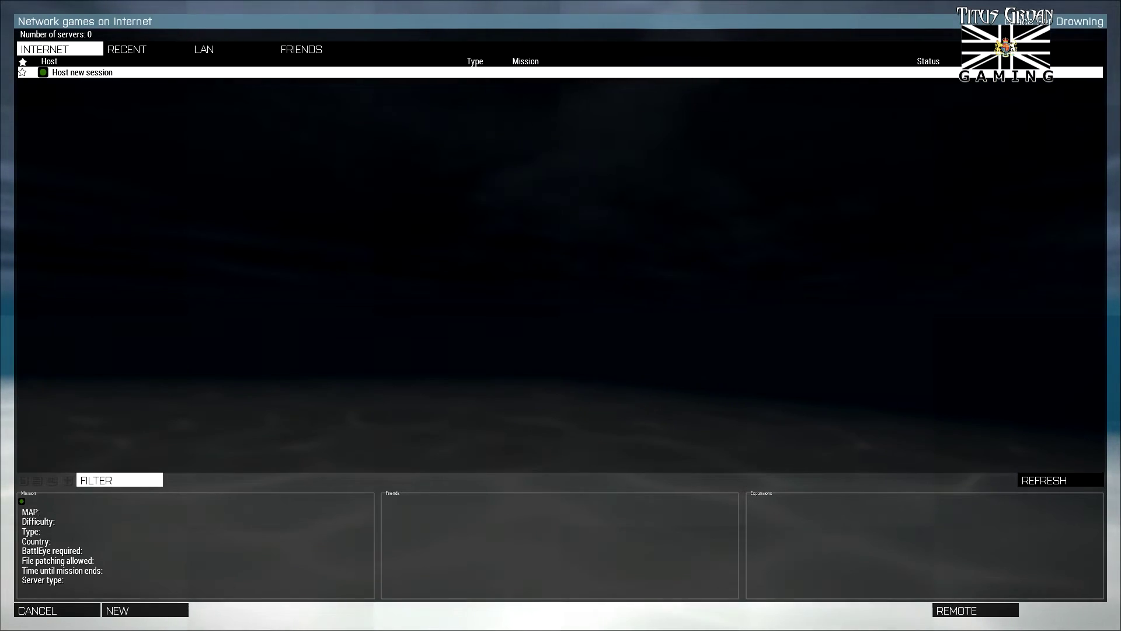